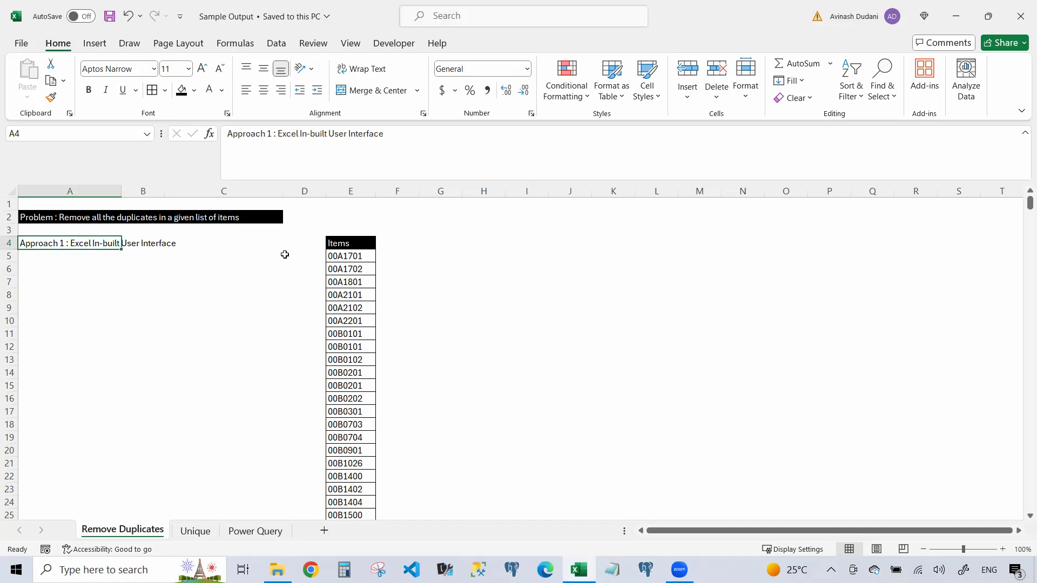
# Step: Copy the item codes below the Items header, E5:E549, on the Remove Duplicates sheet
pyautogui.click(336, 255)
pyautogui.click(349, 191)
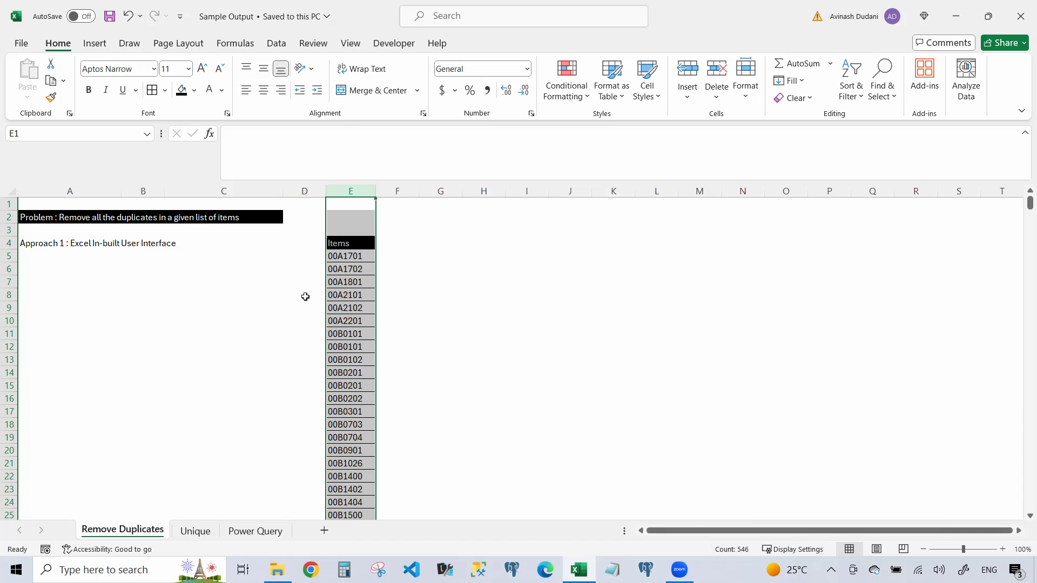
pyautogui.click(348, 256)
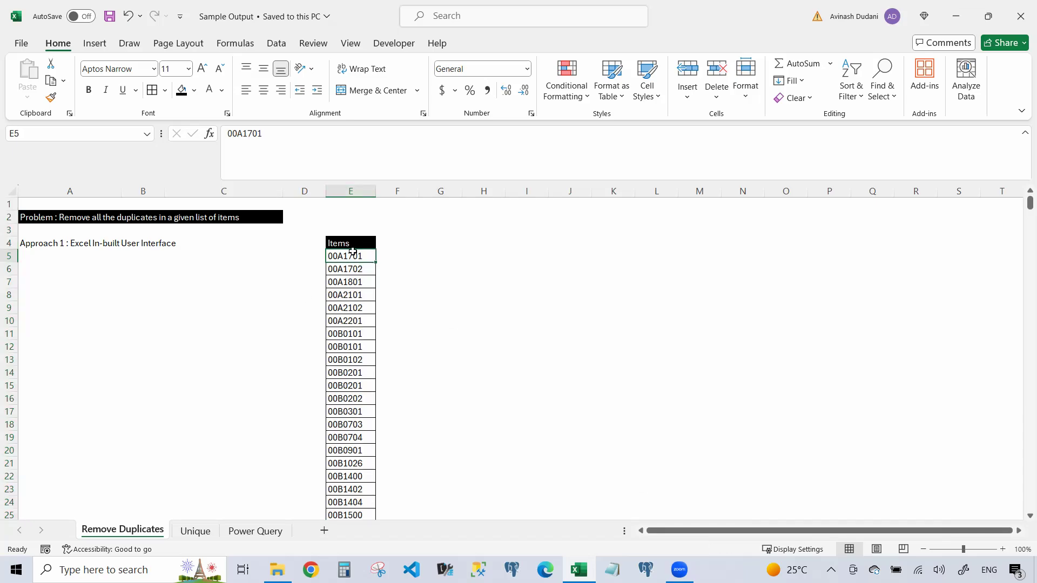
pyautogui.hotkey('ctrl', 'shift', 'Down')
pyautogui.hotkey('ctrl', 'c')
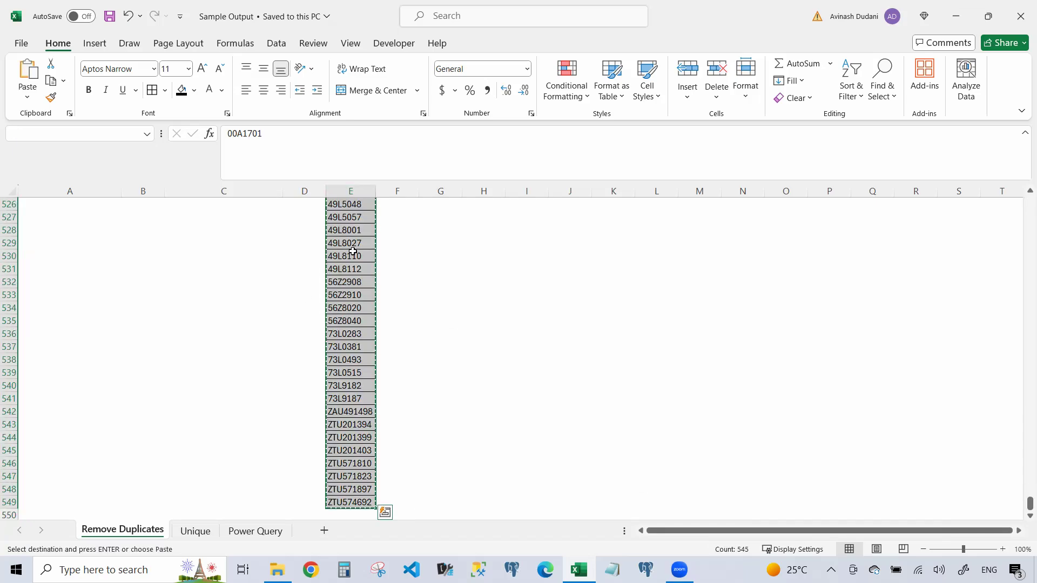
pyautogui.hotkey('ctrl', 'Up')
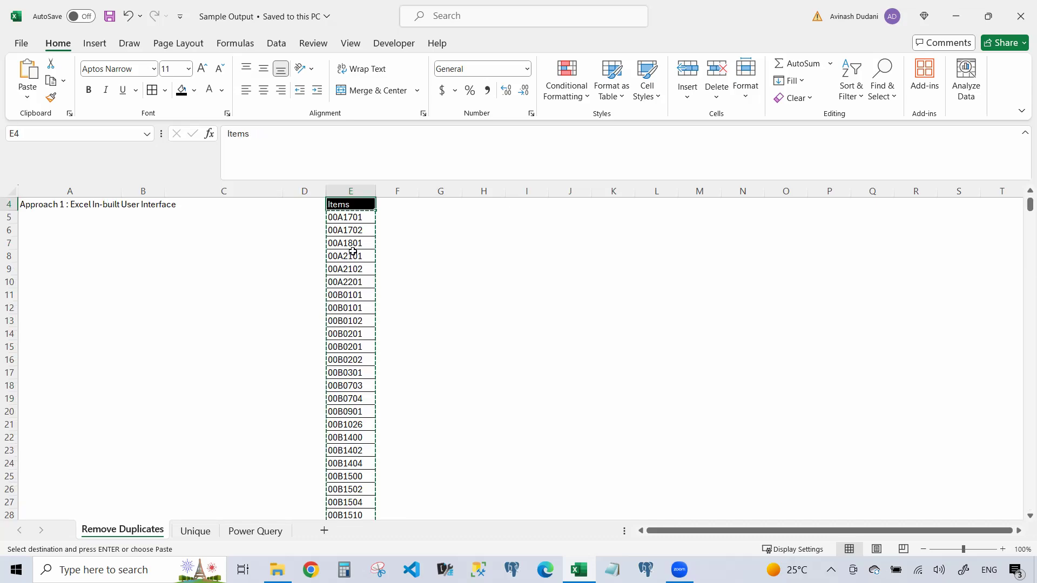
# Step: Paste the copied item codes into column K starting at K5, without the source borders
pyautogui.scroll(1, 641, 220)
pyautogui.click(619, 241)
pyautogui.rightClick(611, 247)
pyautogui.press('Escape')
pyautogui.click(612, 255)
pyautogui.rightClick(613, 256)
pyautogui.click(666, 201)
pyautogui.click(609, 240)
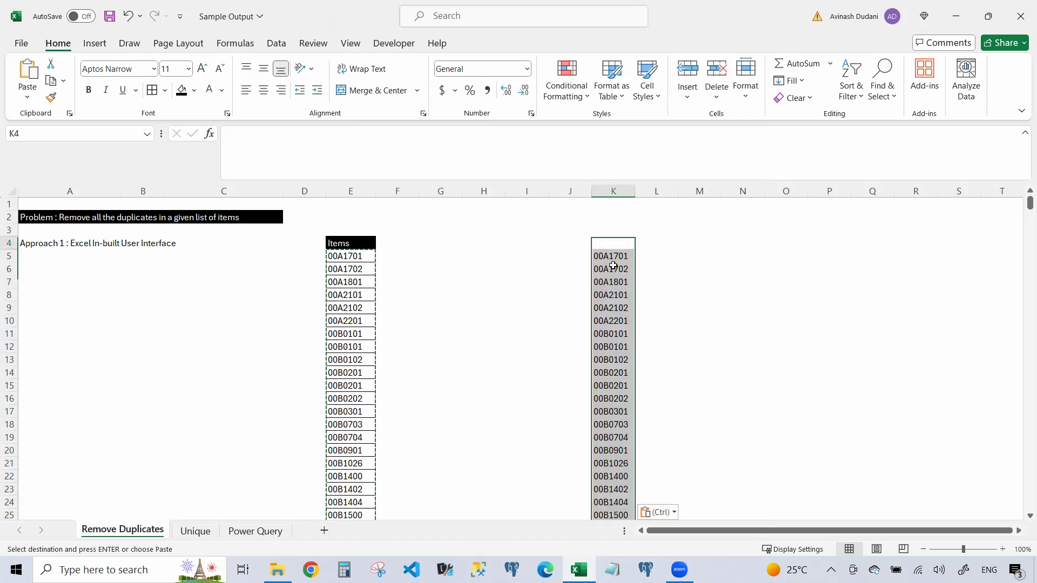
pyautogui.click(613, 266)
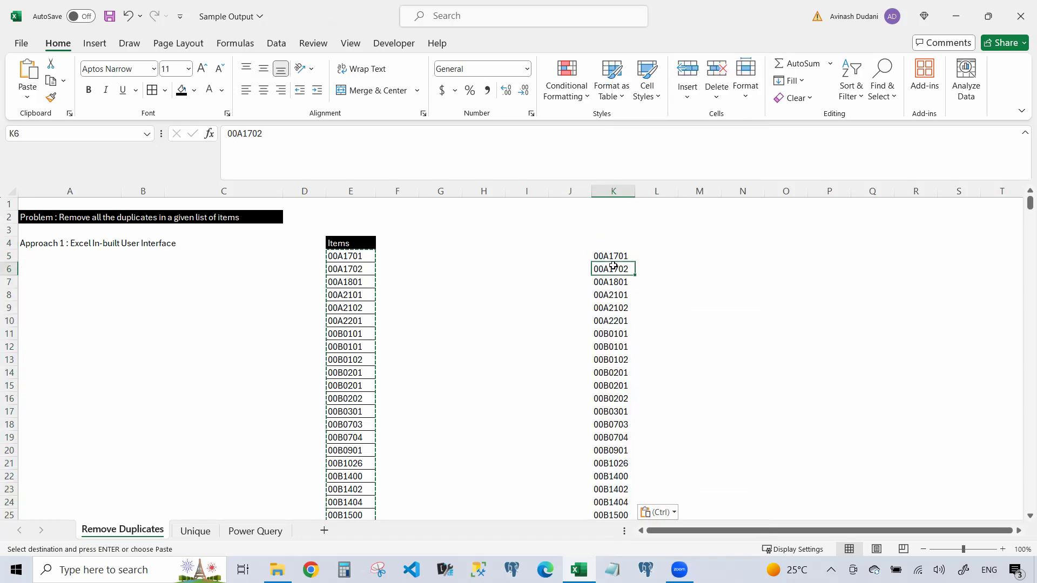
# Step: Remove the duplicate values from the pasted list in column K, treating the data as having no headers
pyautogui.click(274, 44)
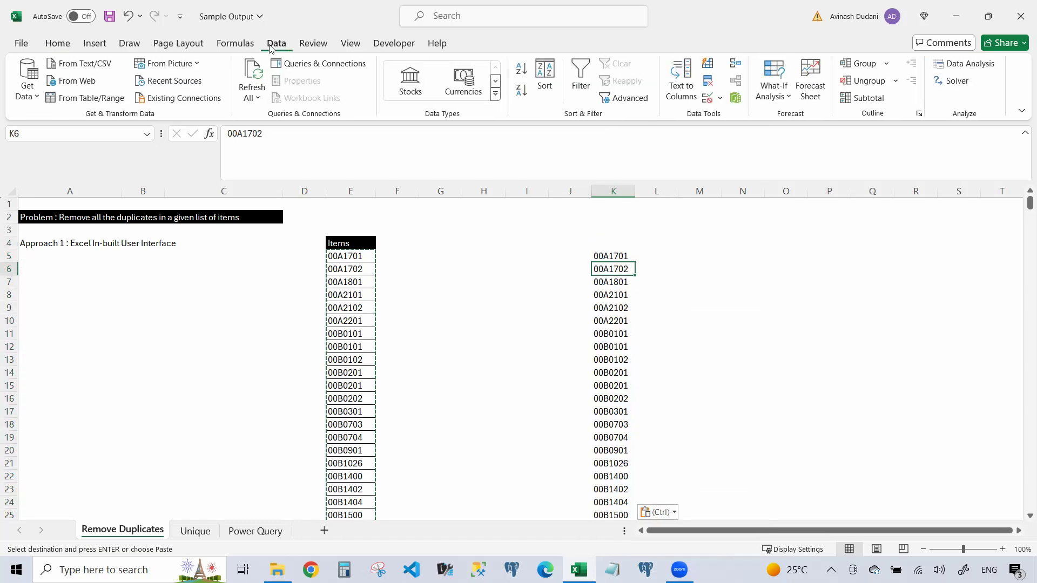
pyautogui.click(708, 86)
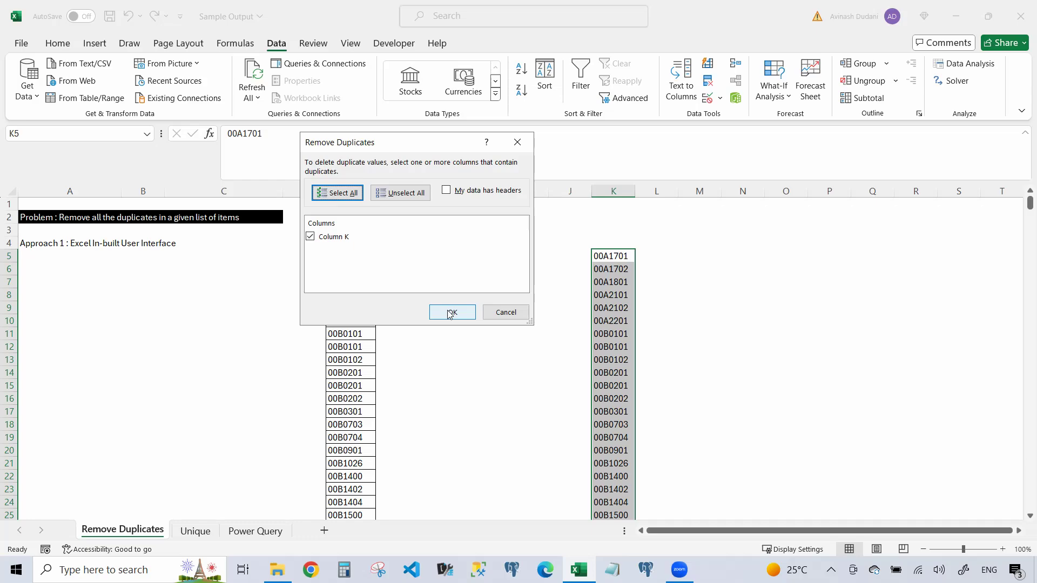
pyautogui.click(449, 314)
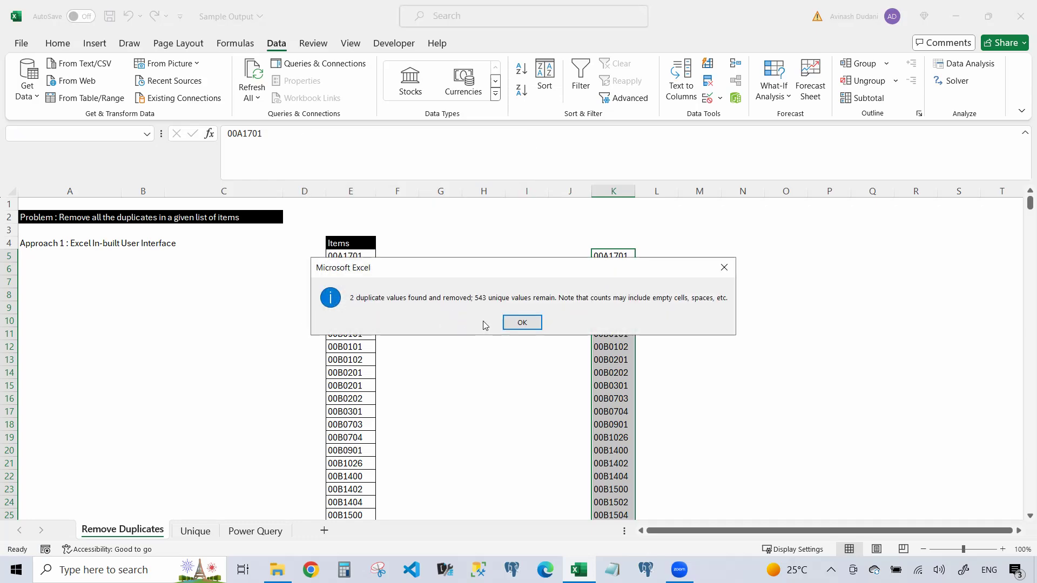
pyautogui.click(522, 322)
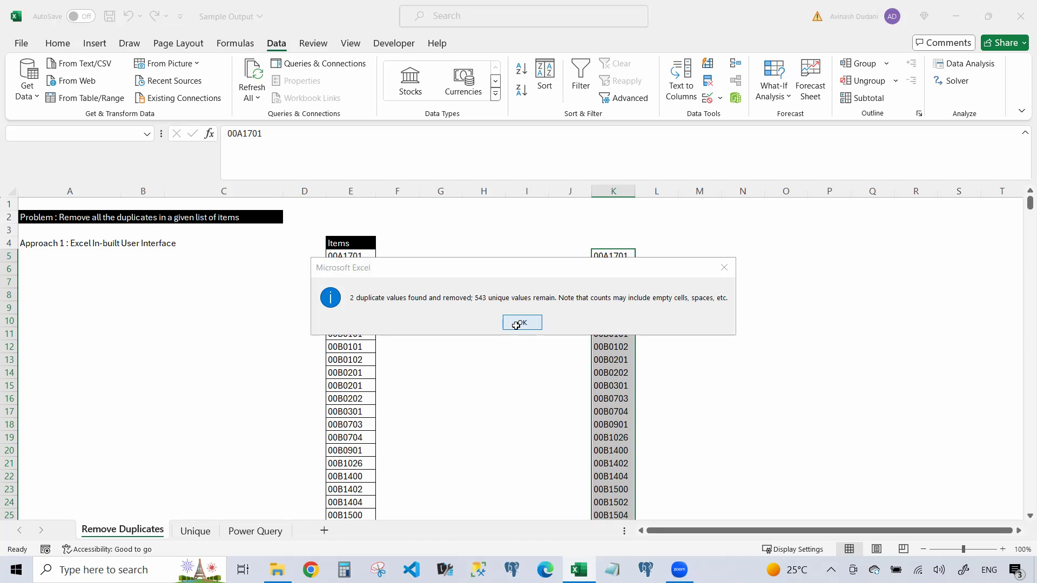
pyautogui.click(613, 269)
pyautogui.click(613, 192)
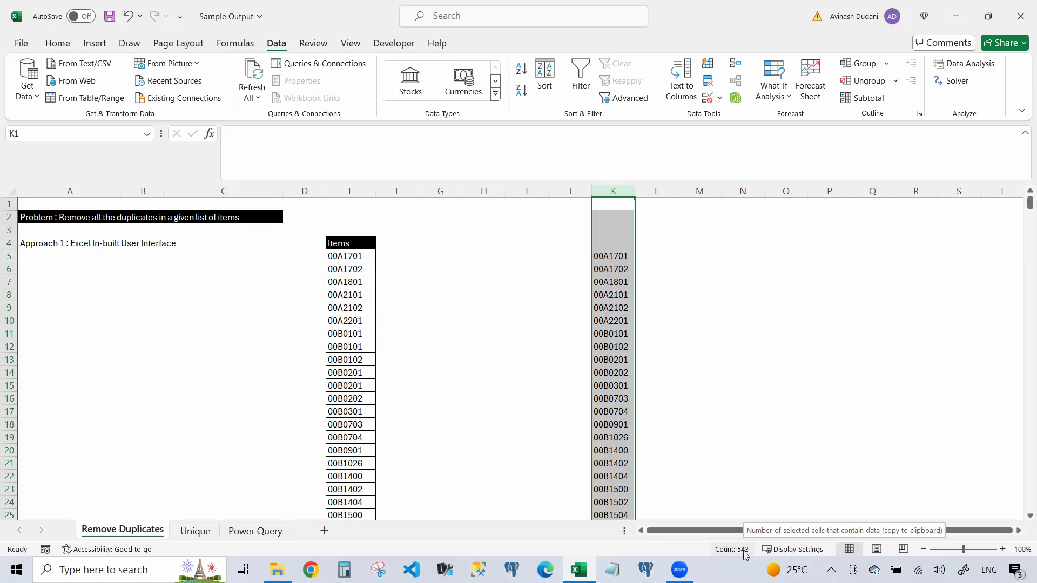
pyautogui.click(165, 409)
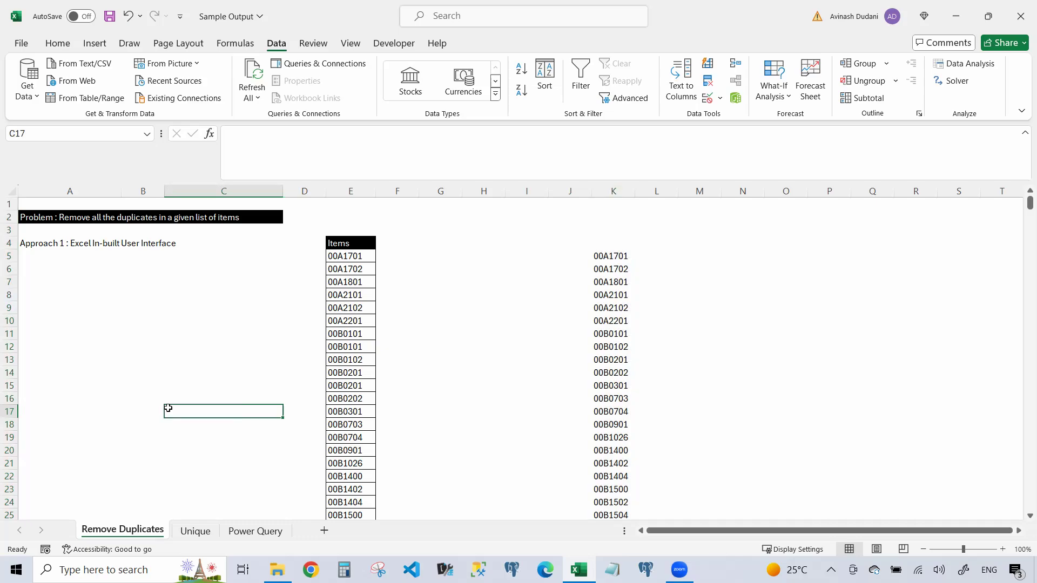
# Step: On the Unique sheet, enter =UNIQUE(E5:E549) in H5 to list the items without duplicates
pyautogui.click(196, 532)
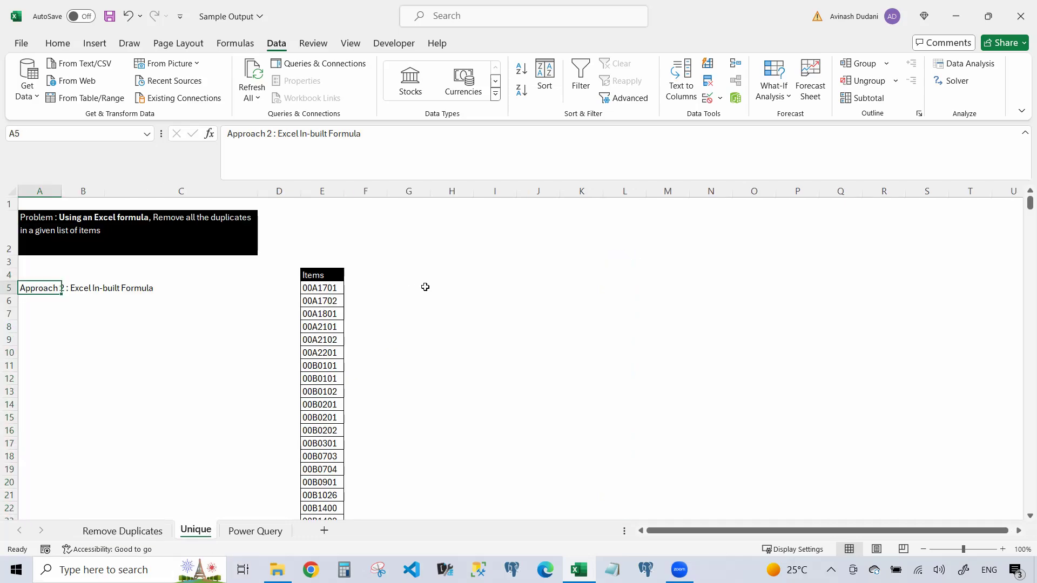
pyautogui.click(455, 288)
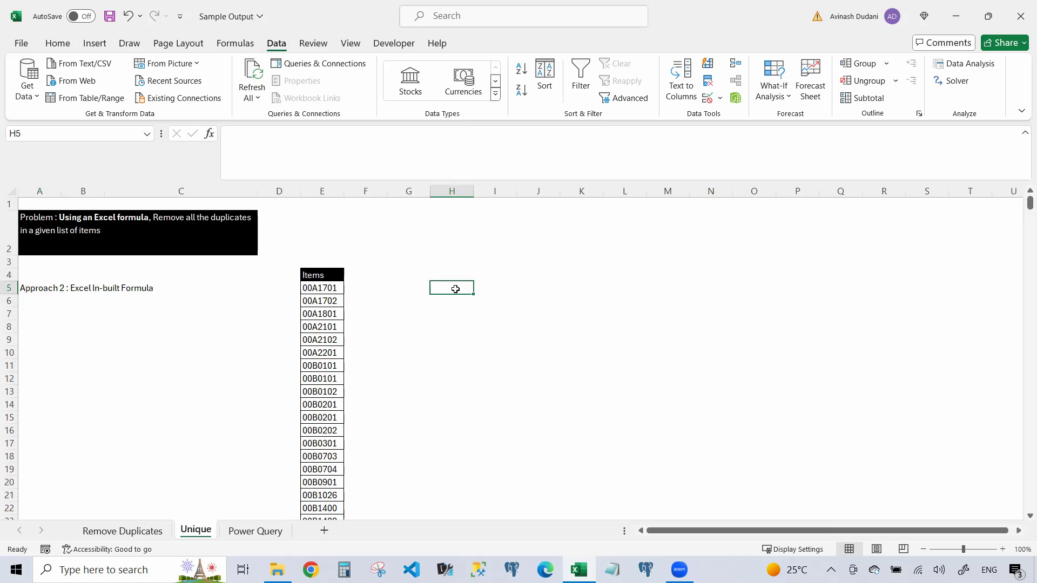
pyautogui.write('=unique(')
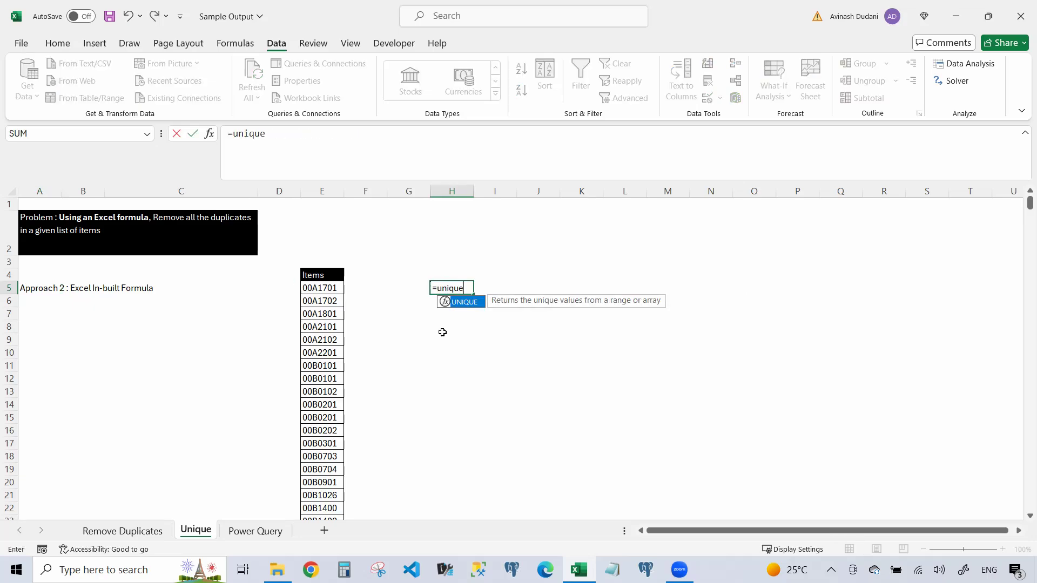
pyautogui.press('Left')
pyautogui.press('Left')
pyautogui.press('Left')
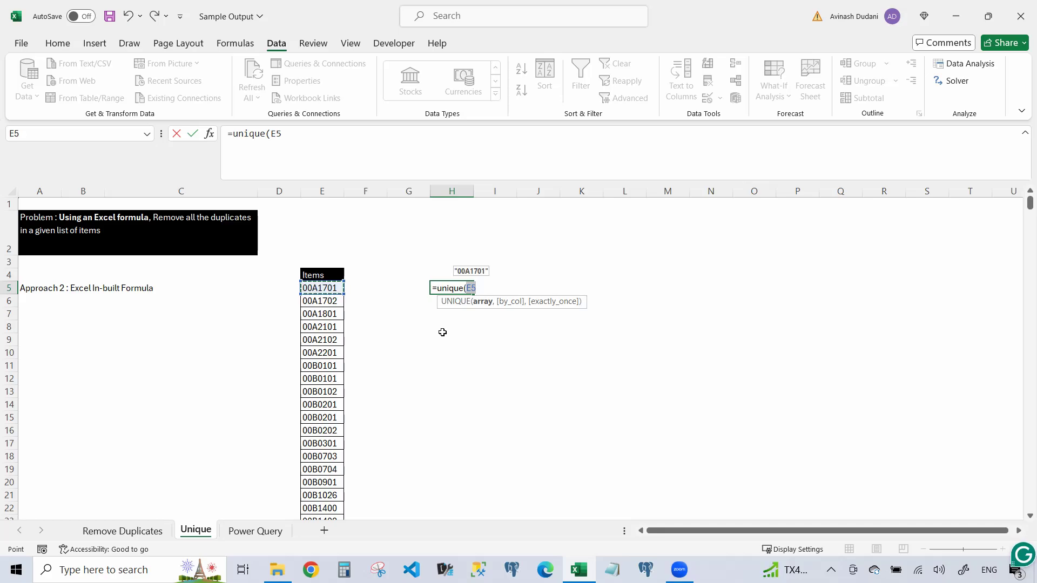
pyautogui.hotkey('ctrl', 'shift', 'Down')
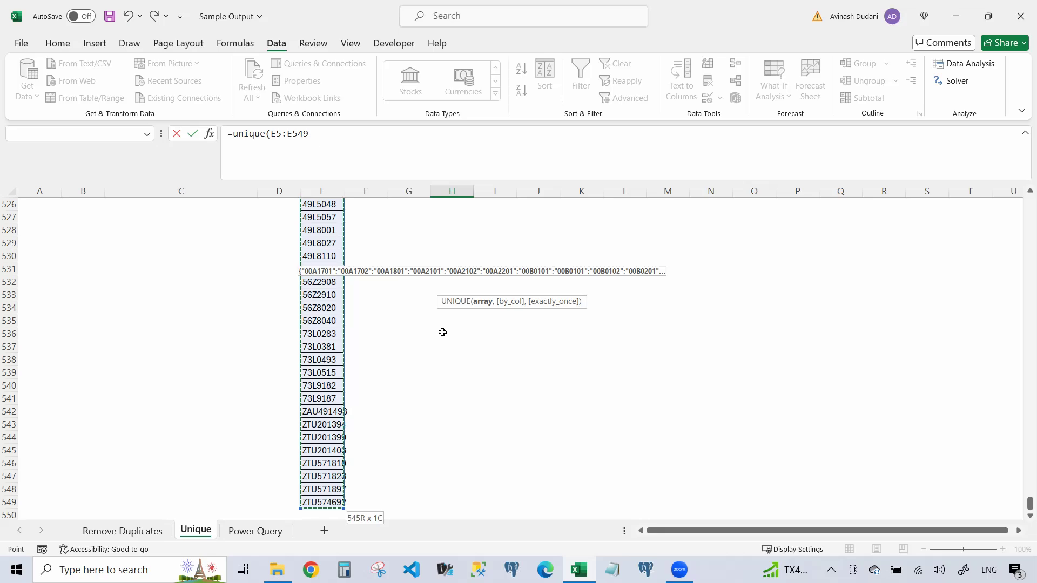
pyautogui.hotkey('ctrl', 'Return')
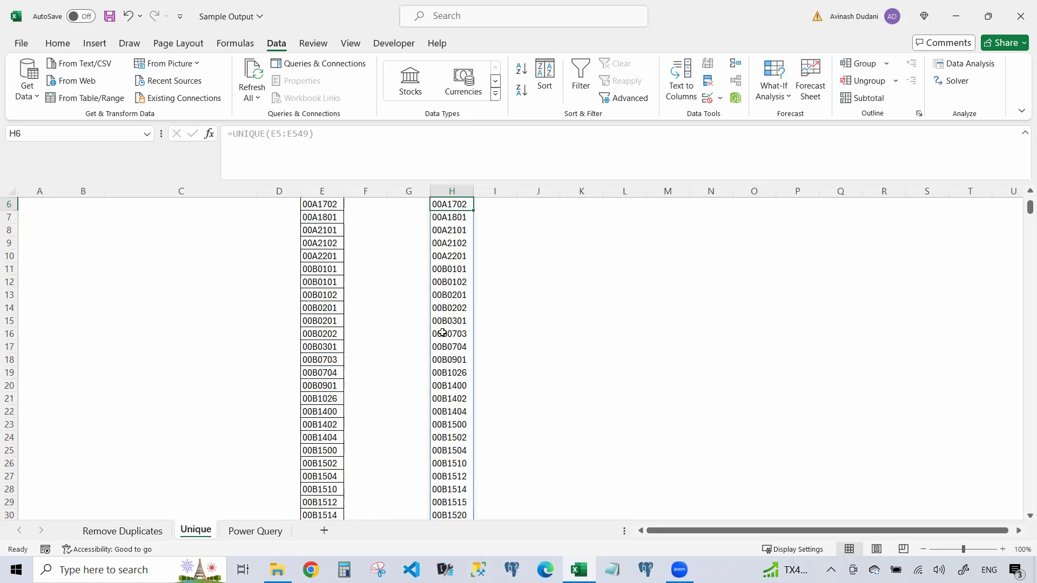
pyautogui.hotkey('ctrl', 'Up')
pyautogui.press('Down')
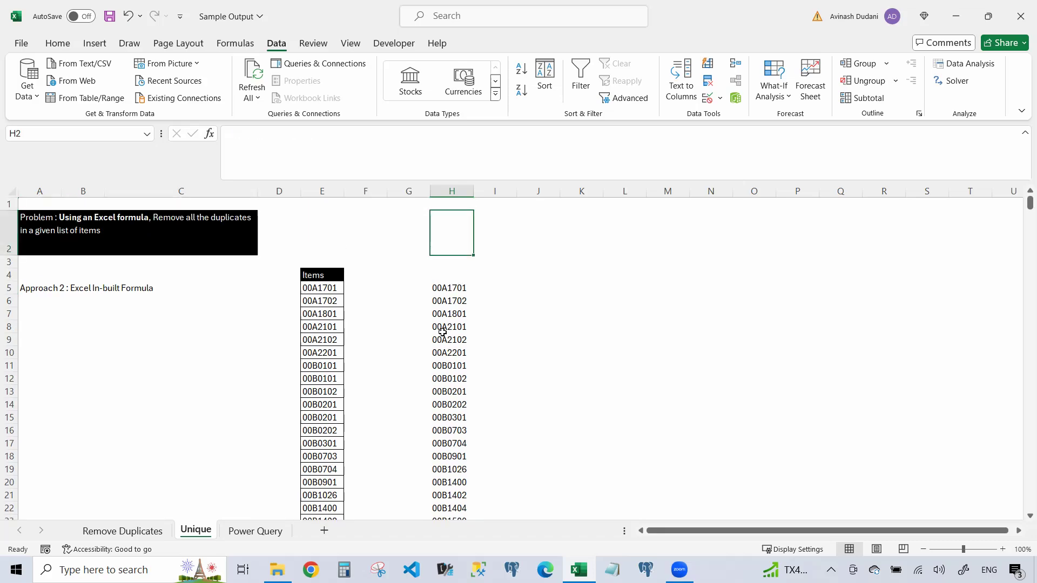
pyautogui.click(456, 295)
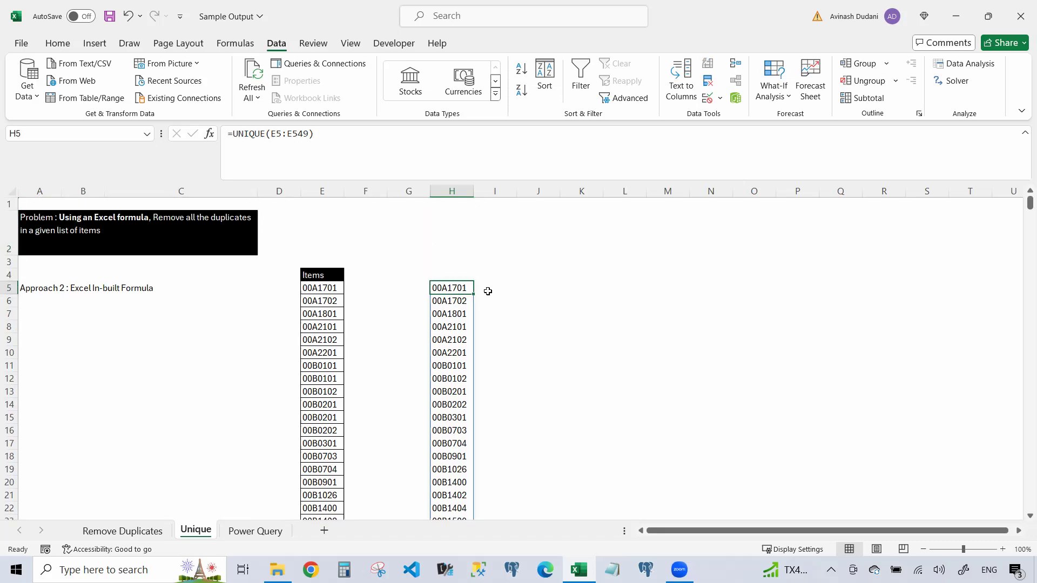
# Step: Enter =COUNTA(UNIQUE(E5:E549)) in J5 to count the unique items
pyautogui.click(509, 289)
pyautogui.click(555, 289)
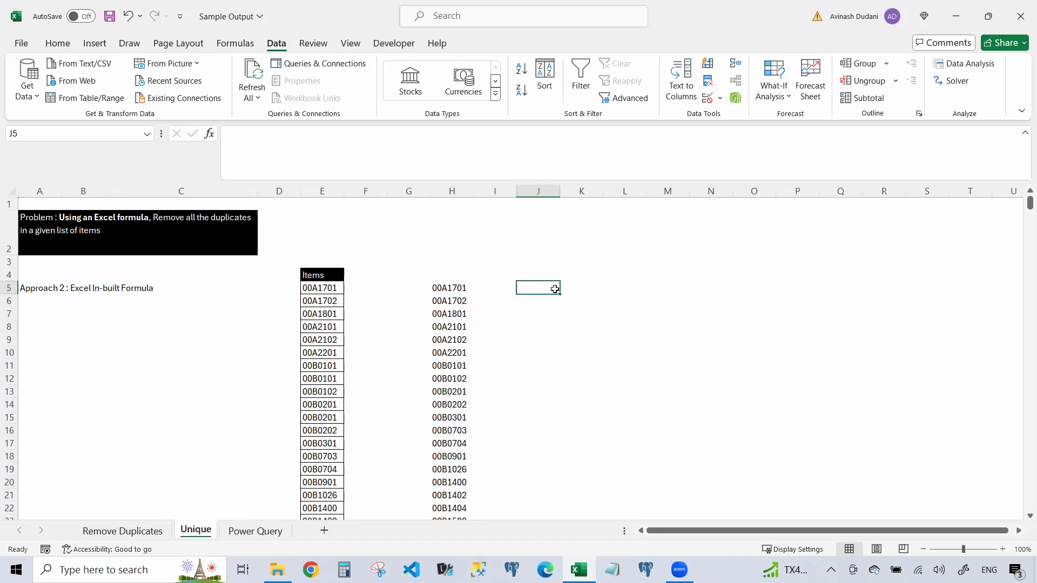
pyautogui.write('=coun')
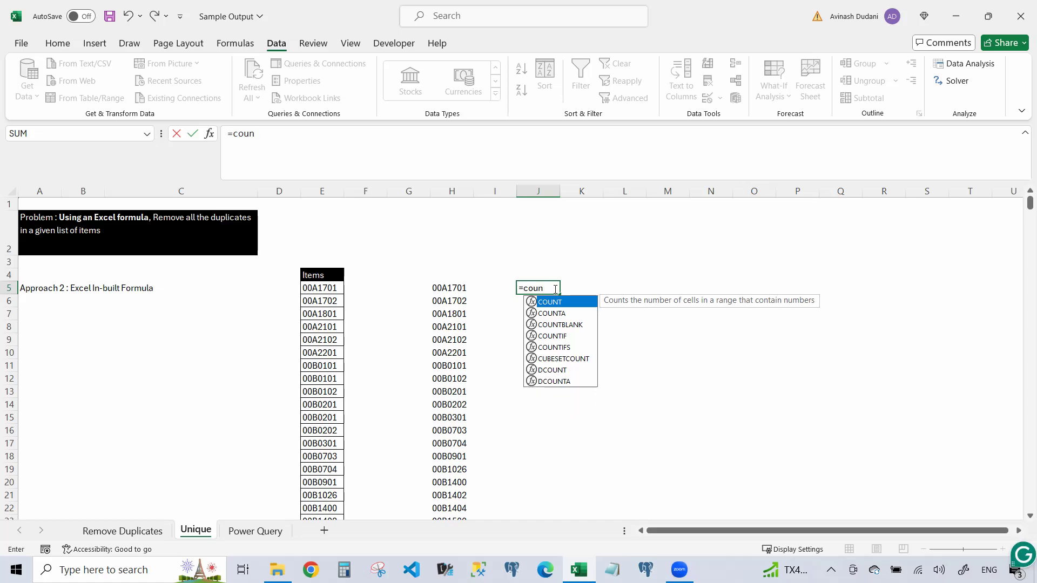
pyautogui.write('ta(unique(')
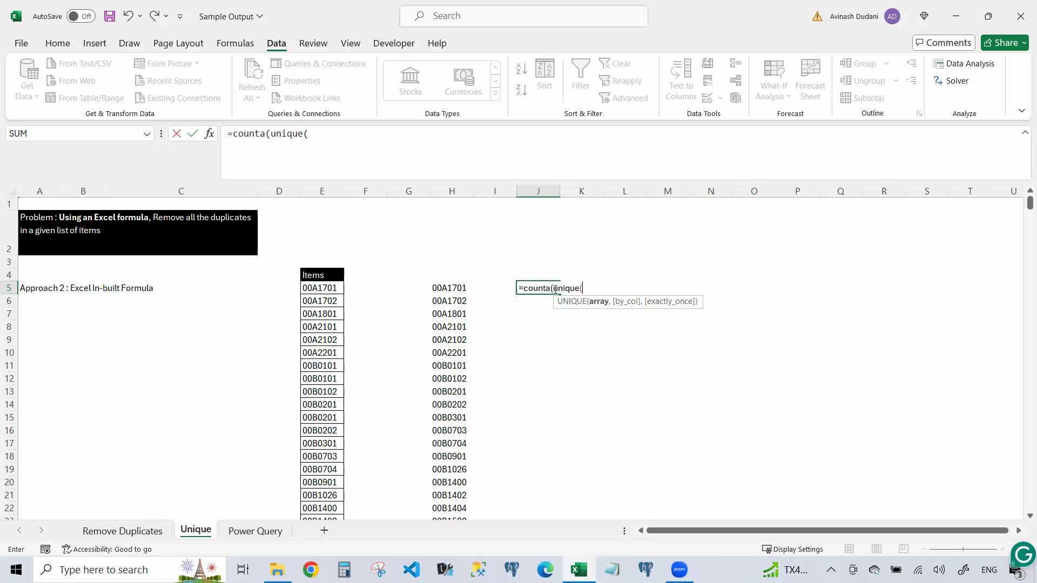
pyautogui.press('Left')
pyautogui.press('Left')
pyautogui.press('Left')
pyautogui.press('Left')
pyautogui.press('Left')
pyautogui.hotkey('ctrl', 'shift', 'Down')
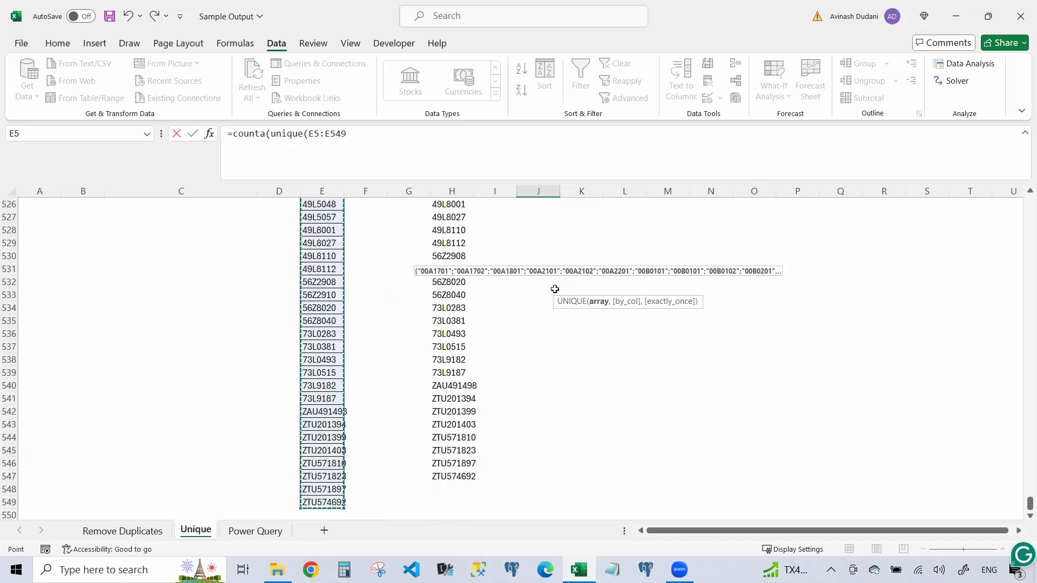
pyautogui.press('Return')
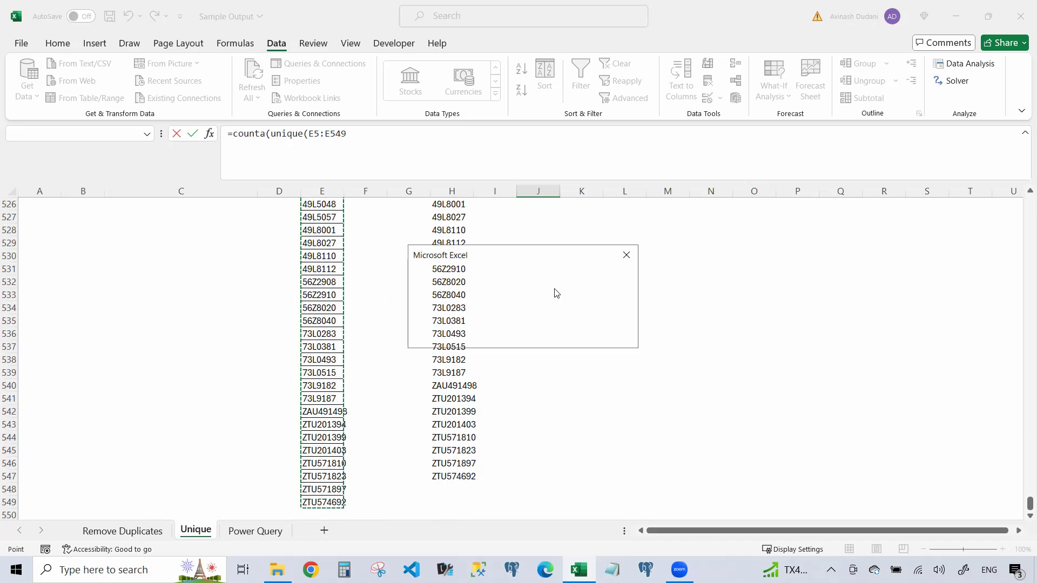
pyautogui.press('Return')
pyautogui.scroll(3, 554, 289)
pyautogui.click(555, 289)
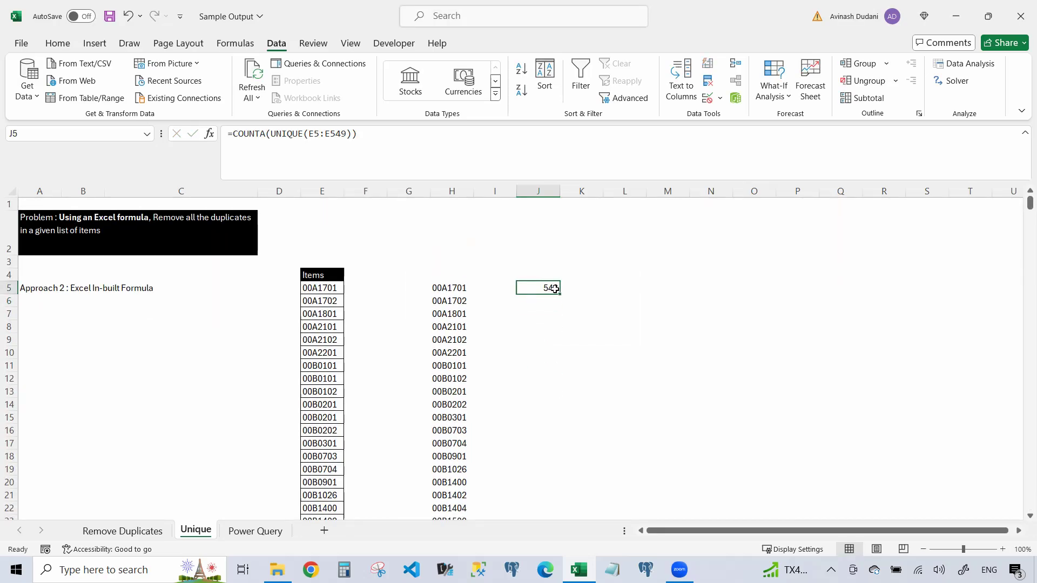
pyautogui.click(398, 160)
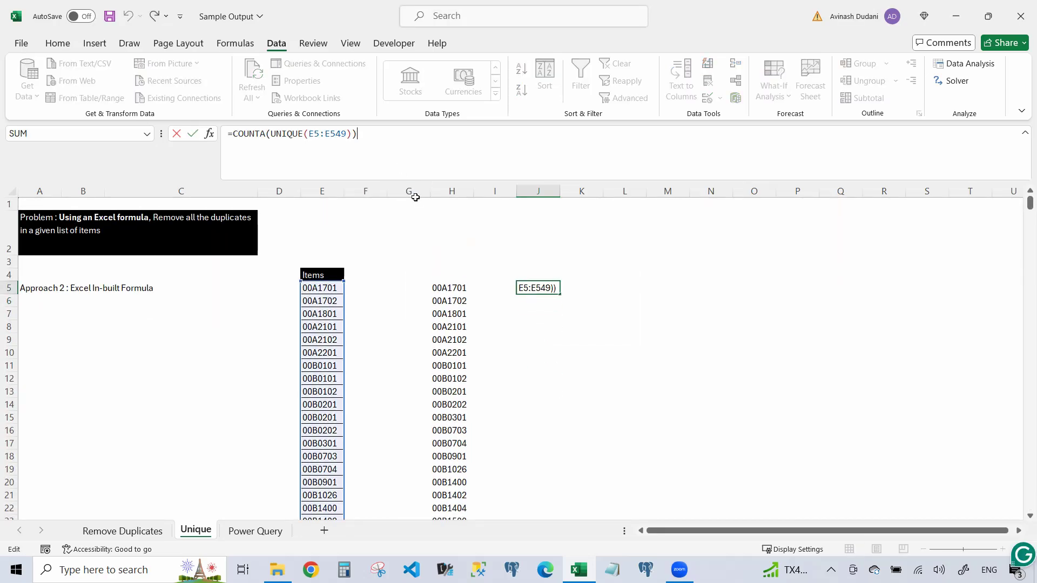
pyautogui.hotkey('ctrl', 'Return')
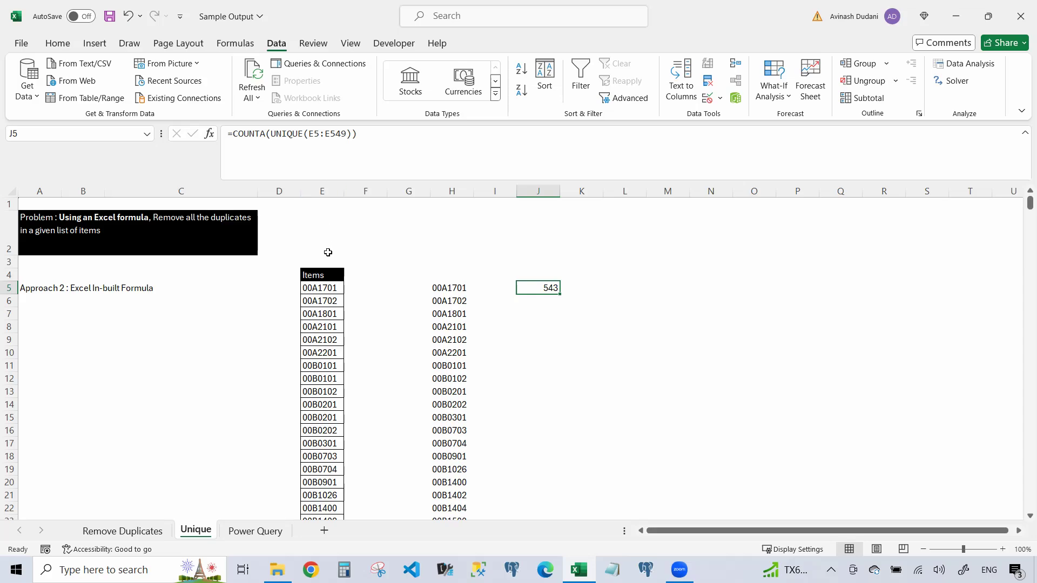
# Step: Load the Items list F4:F549 from the Power Query sheet into the Power Query Editor as a table with headers
pyautogui.click(252, 534)
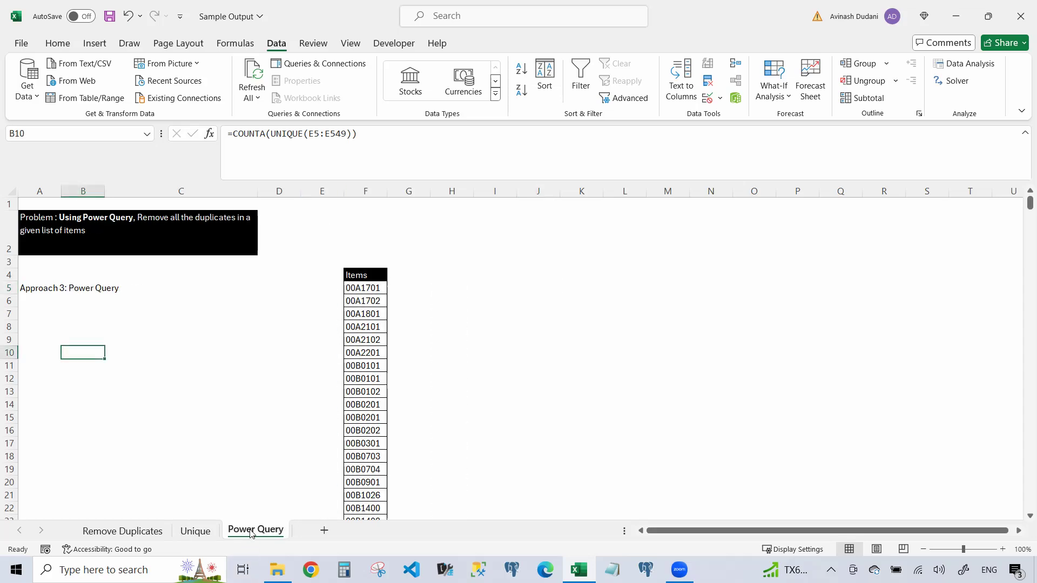
pyautogui.click(367, 289)
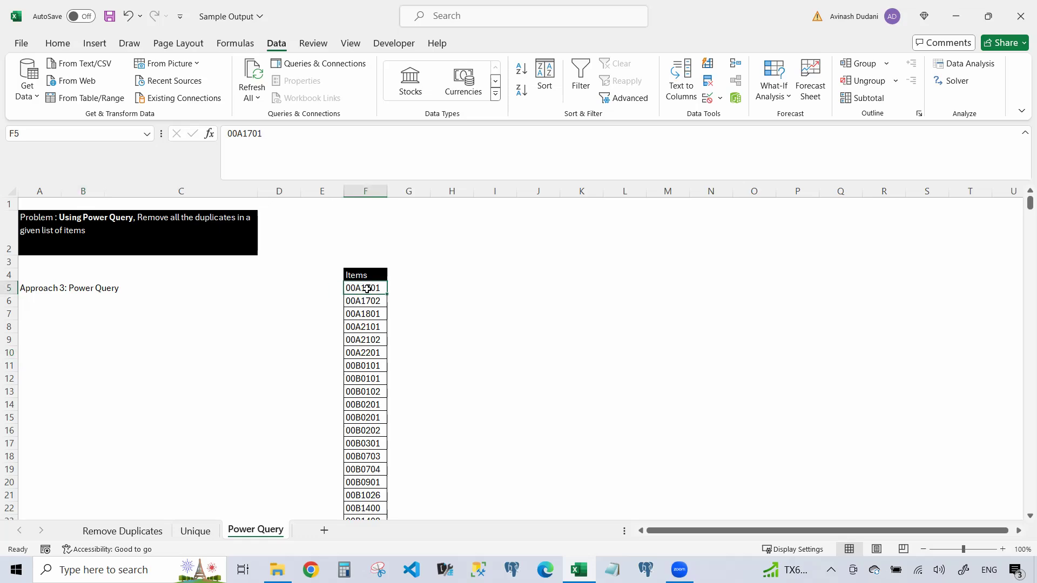
pyautogui.click(76, 102)
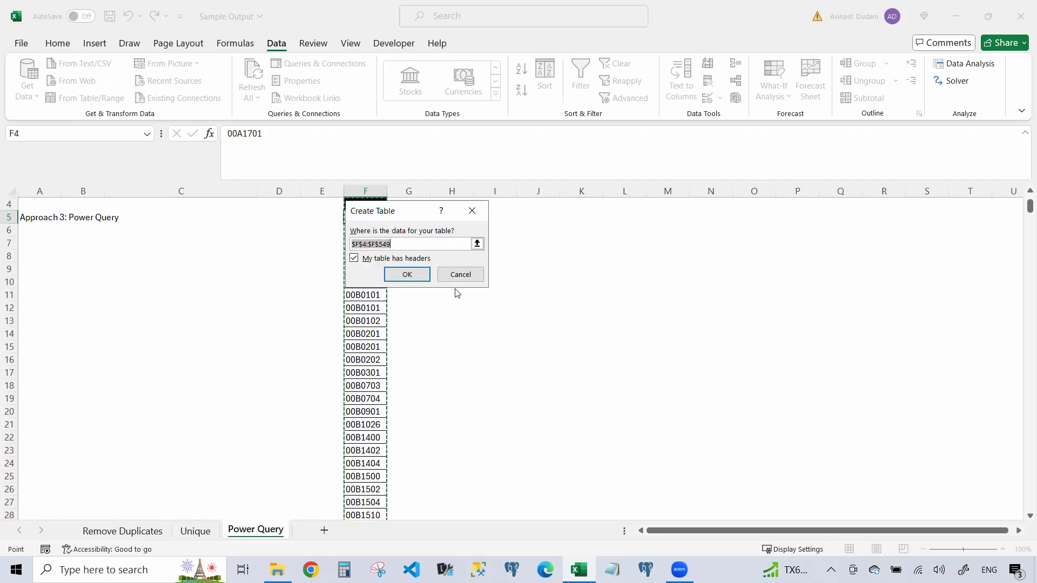
pyautogui.click(404, 275)
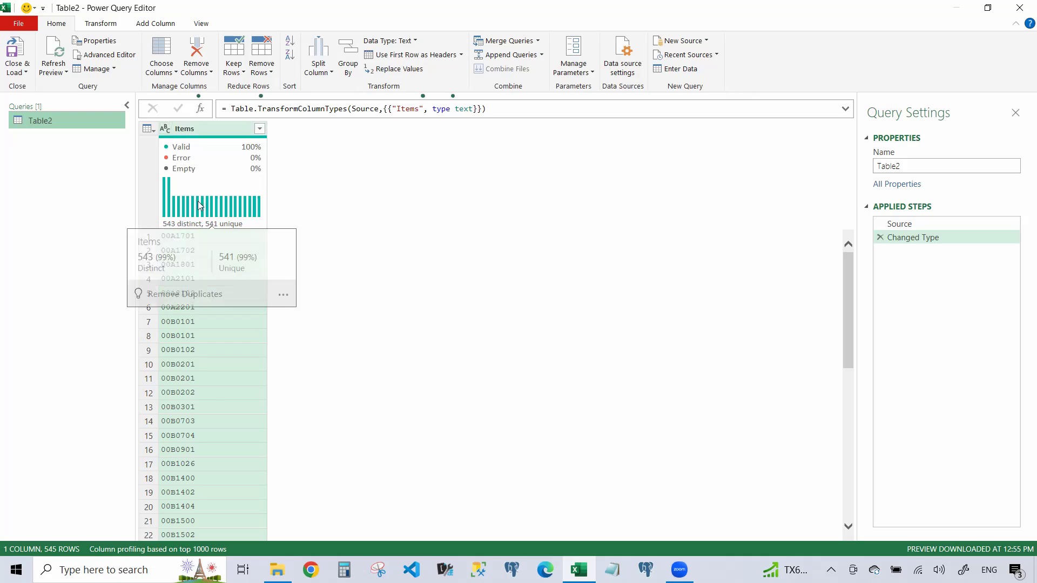
# Step: Remove the duplicate rows from the Items query table and count its remaining rows
pyautogui.click(152, 133)
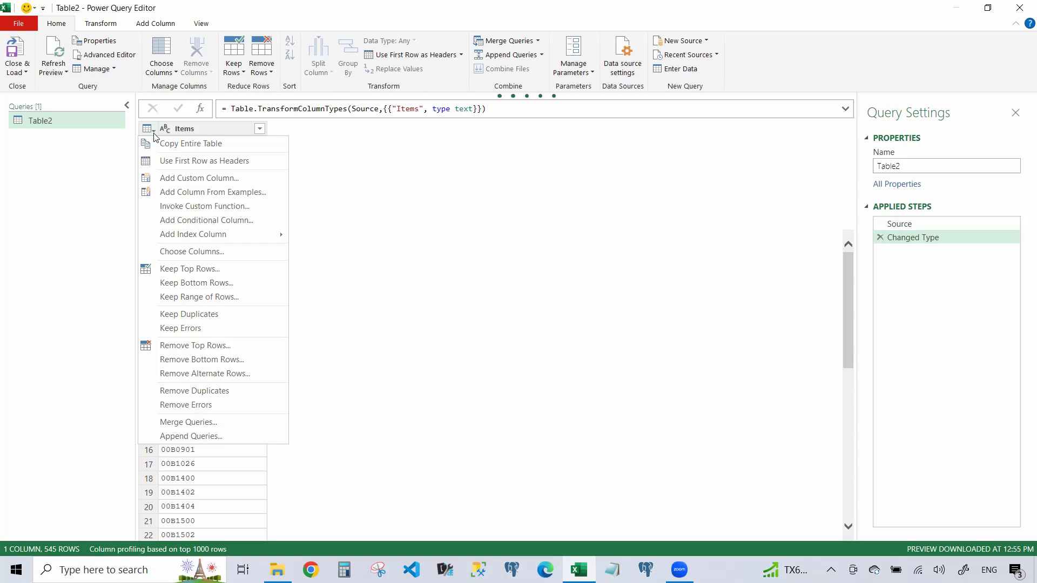
pyautogui.click(198, 391)
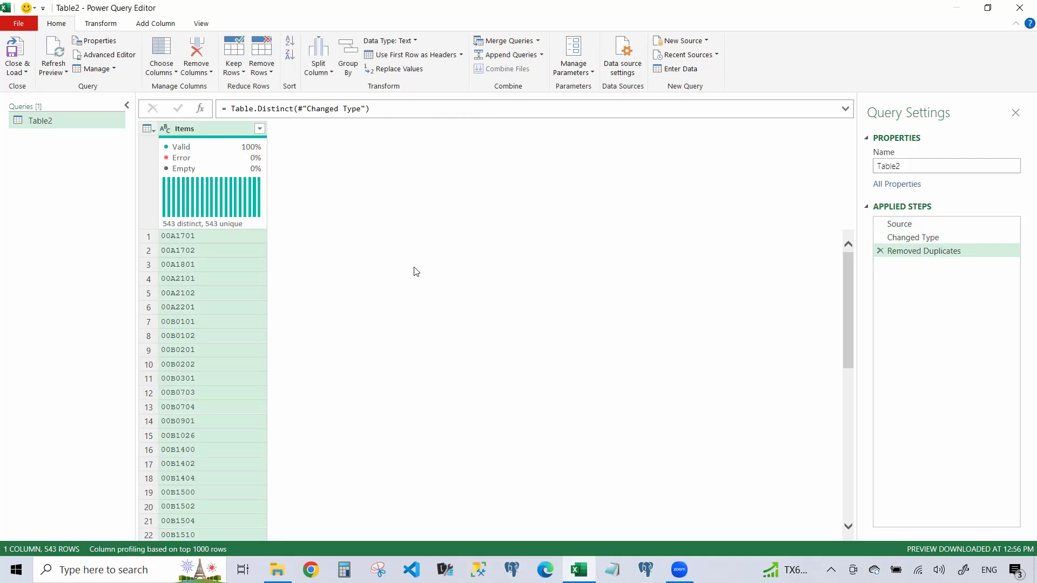
pyautogui.click(99, 25)
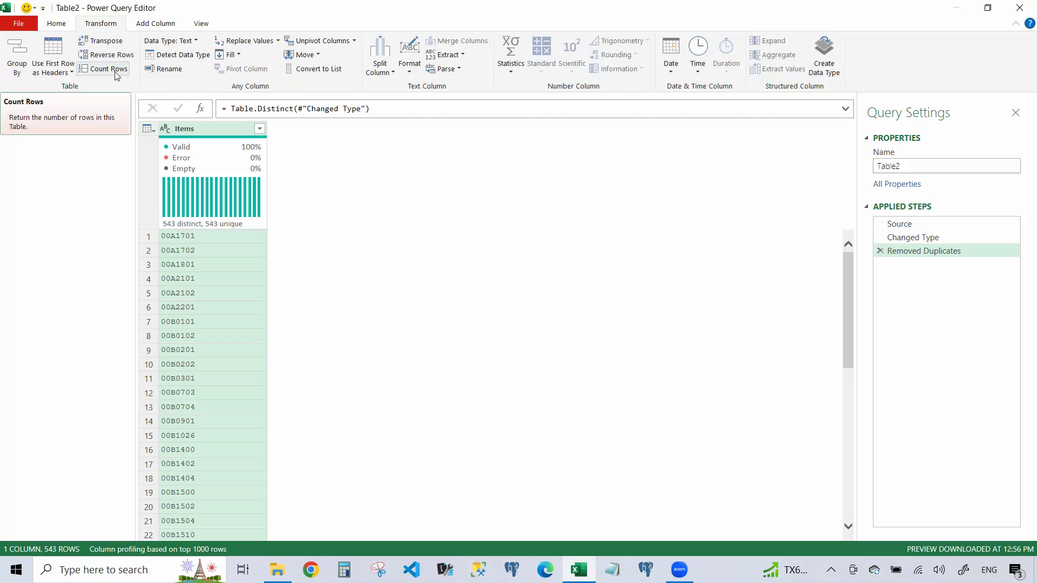
pyautogui.click(102, 69)
pyautogui.moveTo(156, 131); pyautogui.dragTo(134, 131)
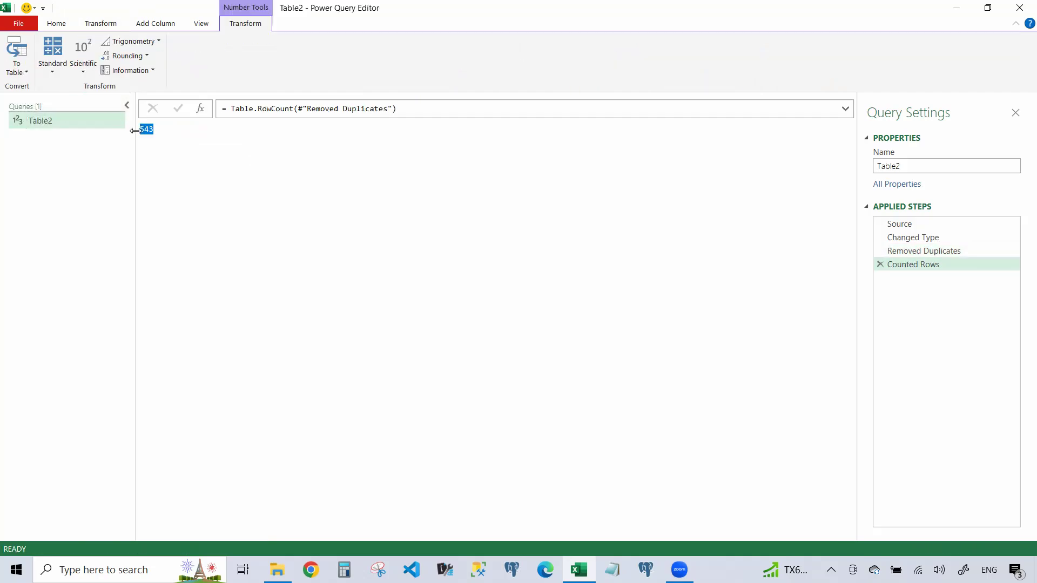
pyautogui.click(178, 194)
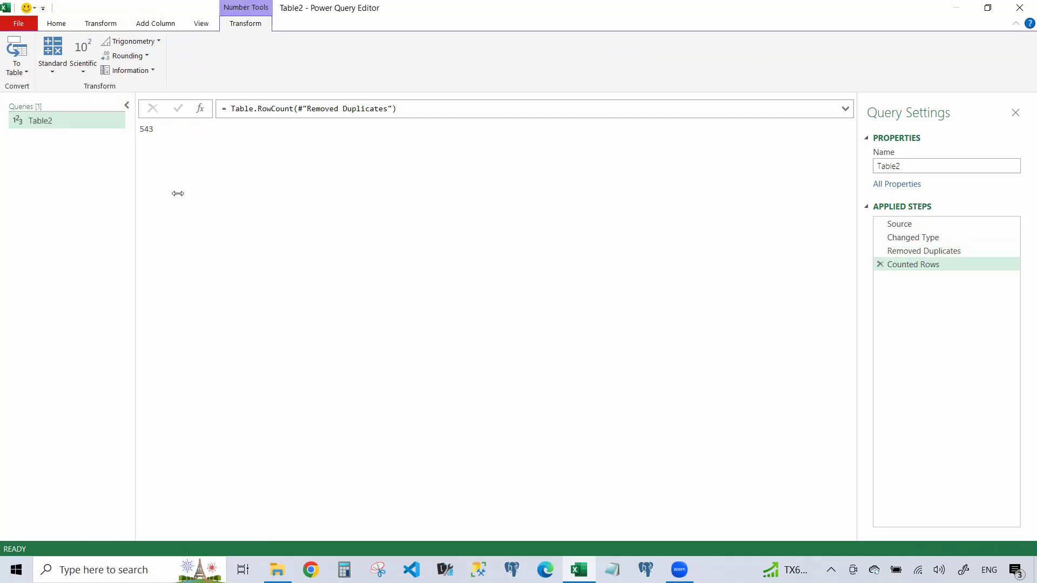
pyautogui.click(68, 22)
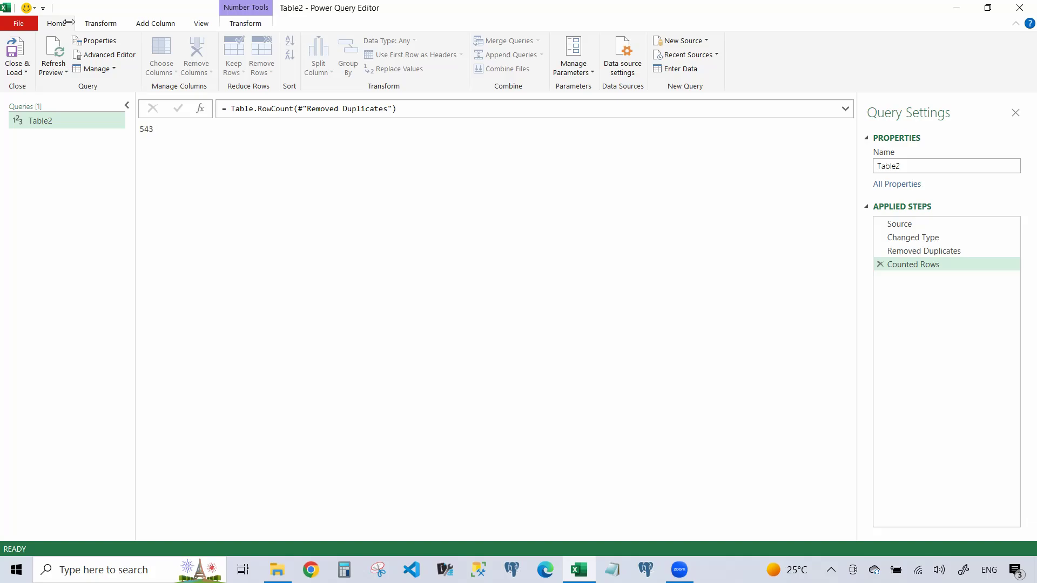